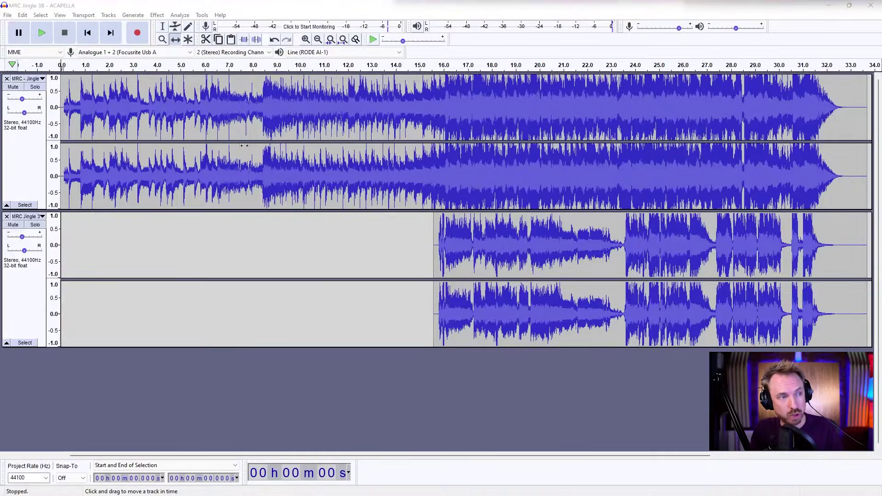
# Audition the mix, soloing each track in turn and checking both tracks' gain levels
pyautogui.press('space')
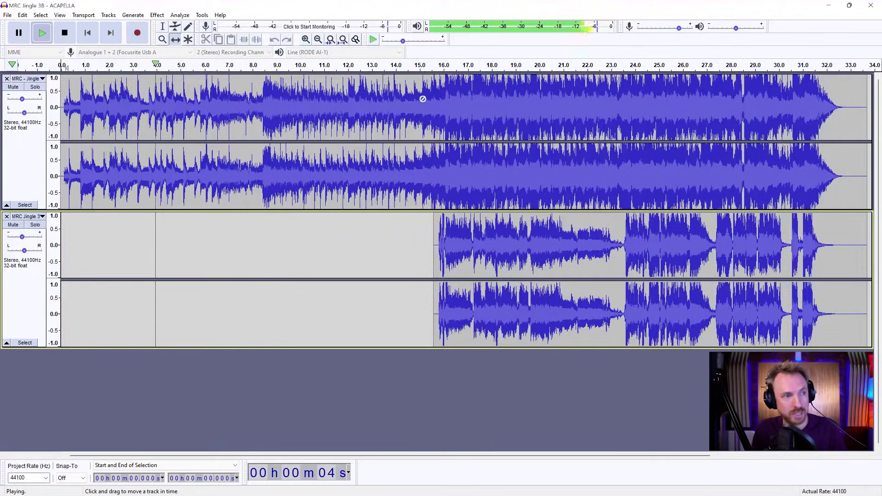
pyautogui.click(35, 87)
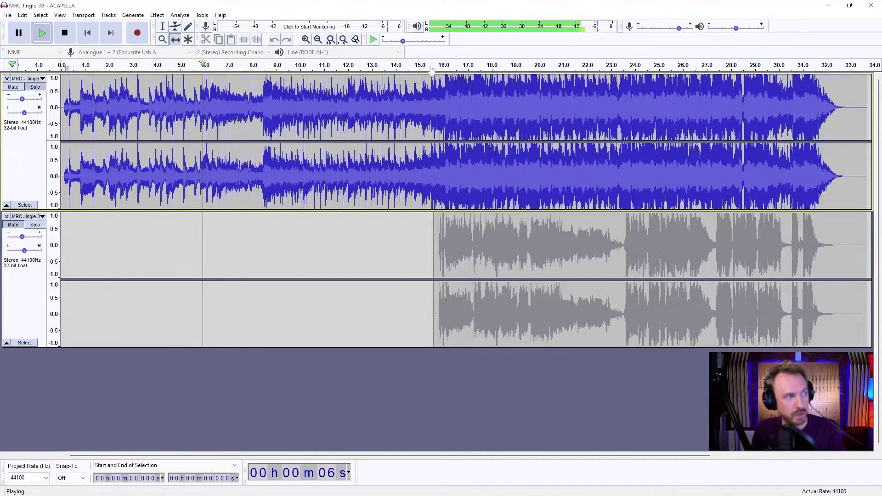
pyautogui.click(433, 66)
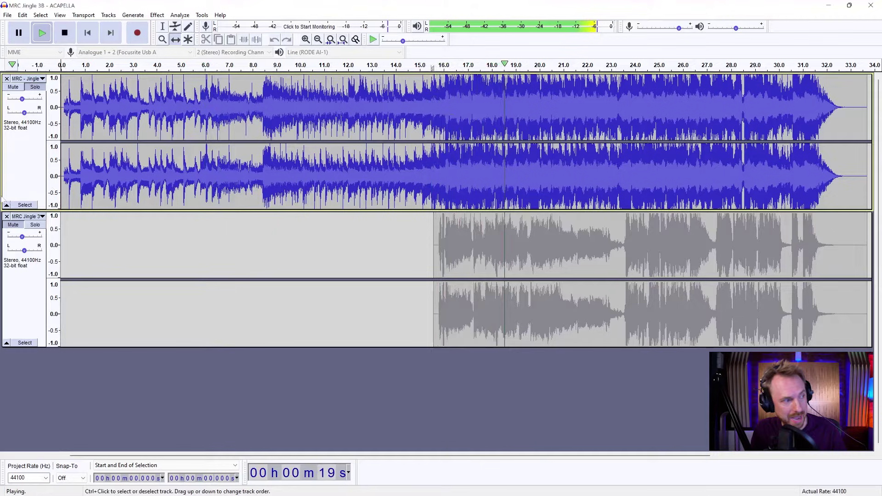
pyautogui.click(35, 87)
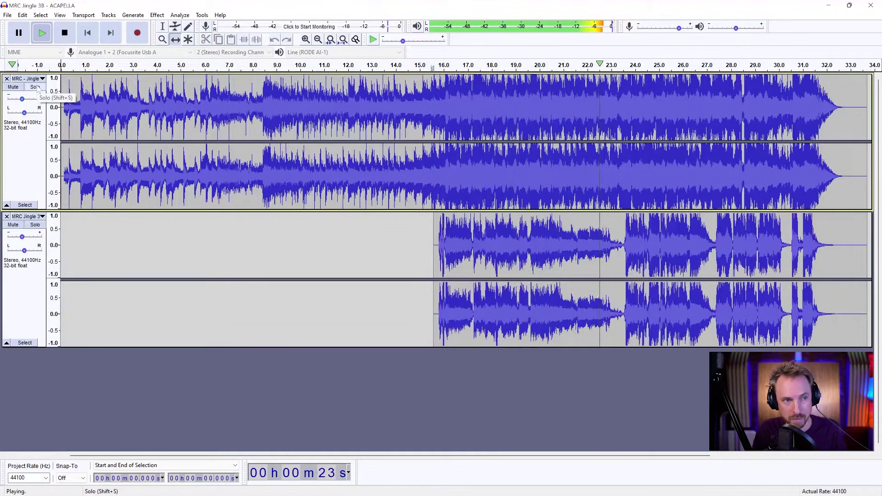
pyautogui.click(39, 226)
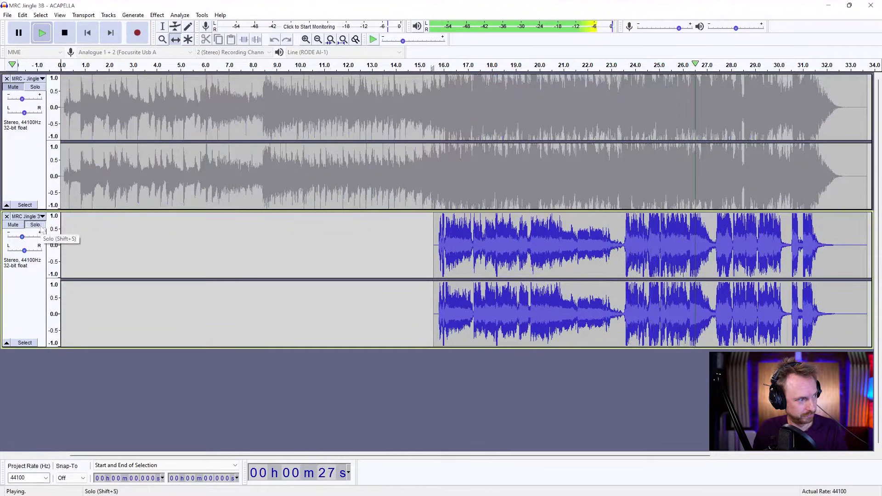
pyautogui.click(35, 224)
pyautogui.press('space')
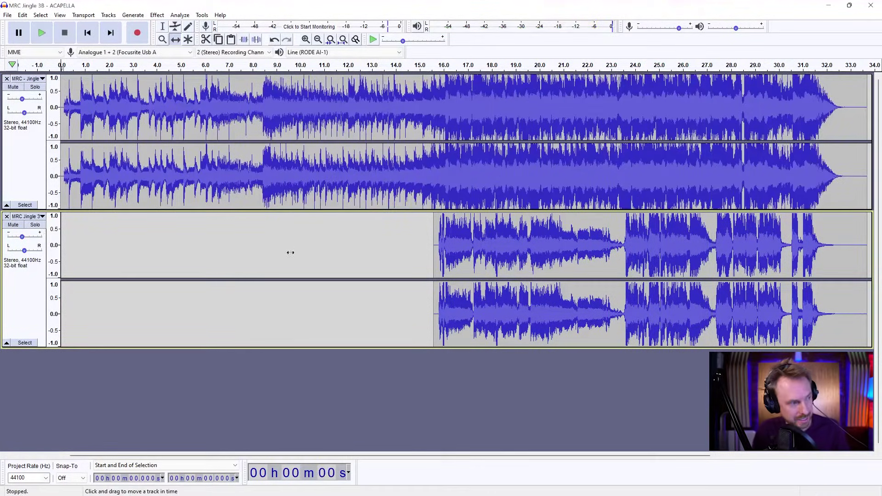
pyautogui.click(22, 237)
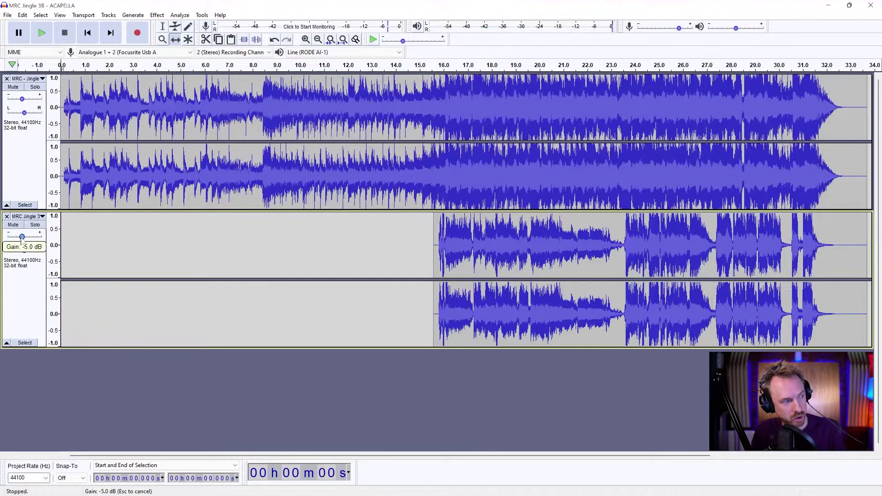
pyautogui.click(22, 99)
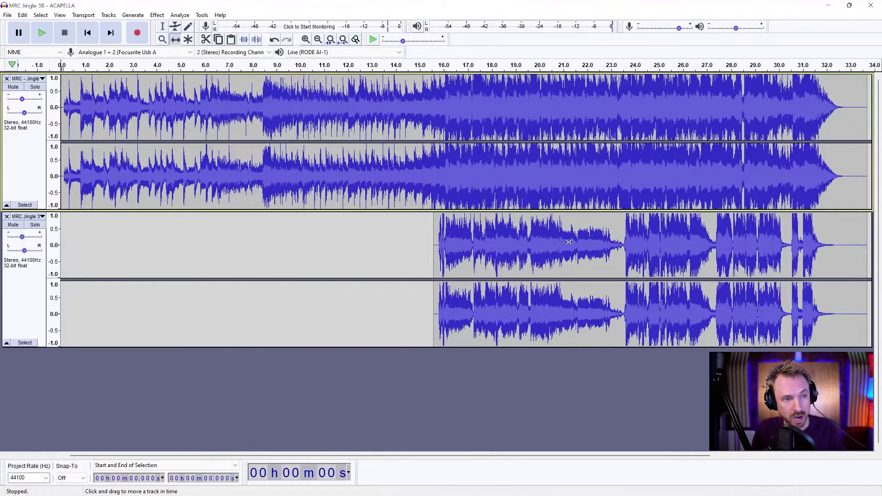
# Try the lower clip starting near 7.8 s, then settle it back around 15.4 s
pyautogui.moveTo(568, 242); pyautogui.dragTo(385, 243)
pyautogui.click(251, 69)
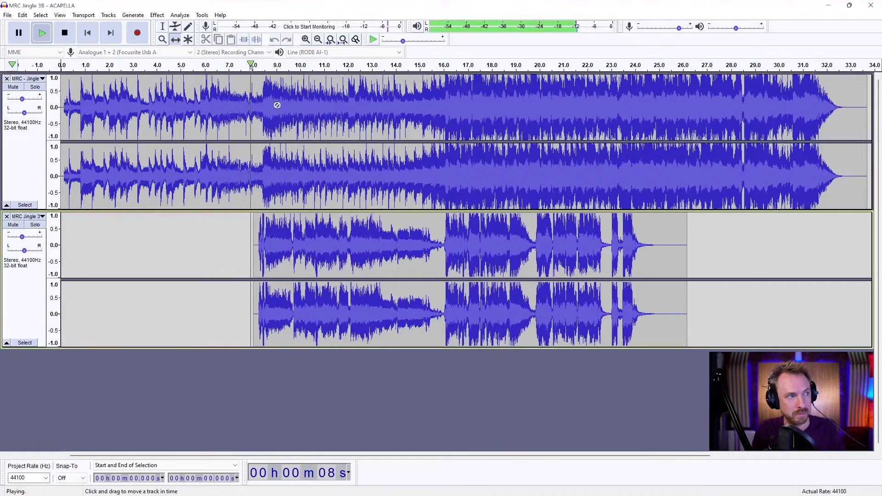
pyautogui.press('space')
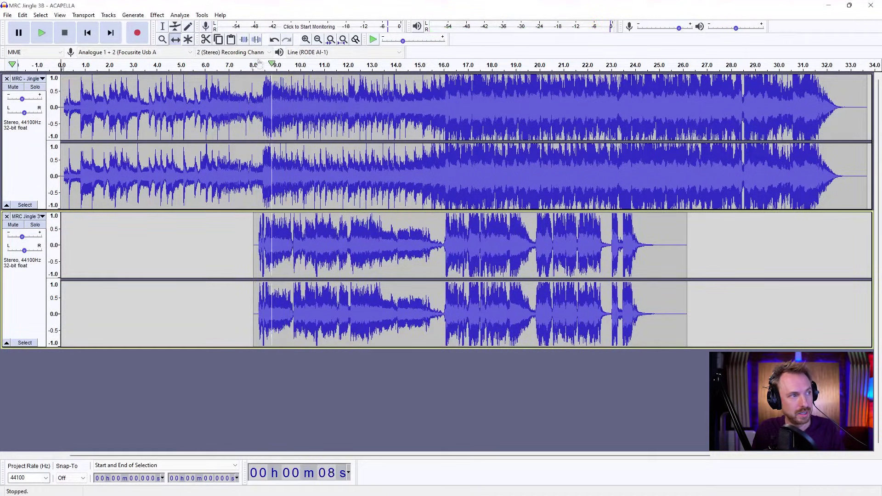
pyautogui.moveTo(284, 239); pyautogui.dragTo(280, 239)
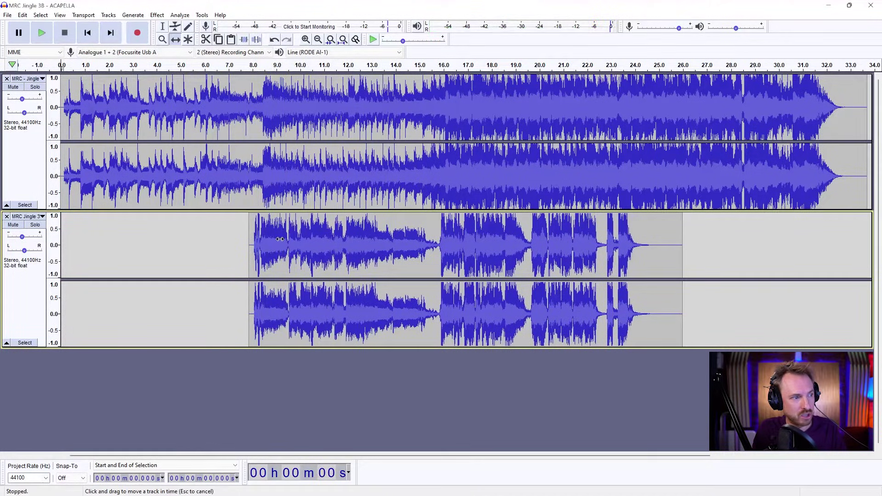
pyautogui.click(244, 67)
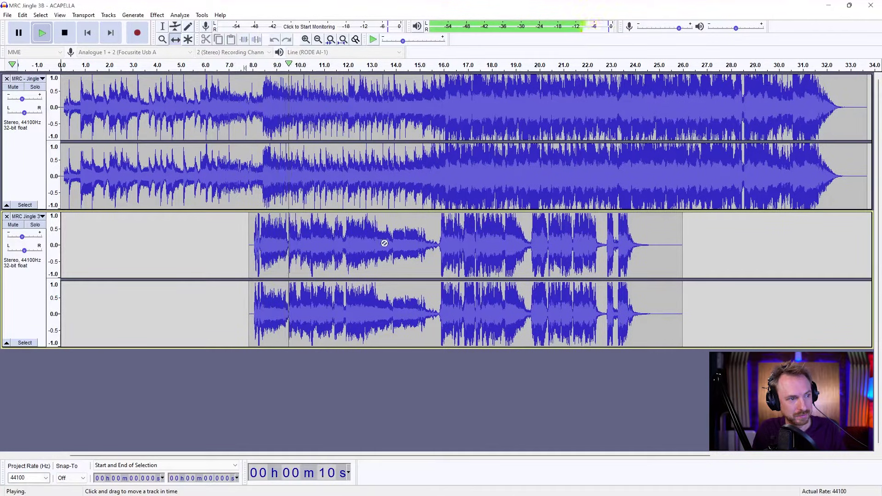
pyautogui.press('space')
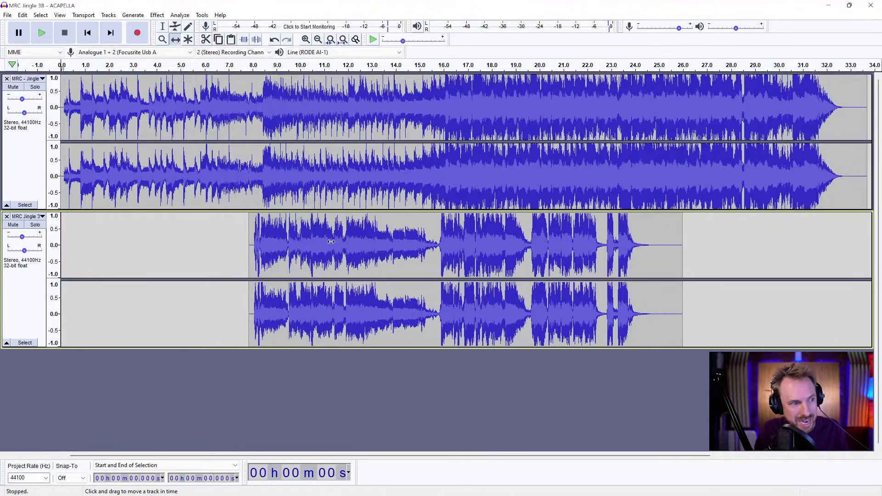
pyautogui.moveTo(331, 242); pyautogui.dragTo(501, 236)
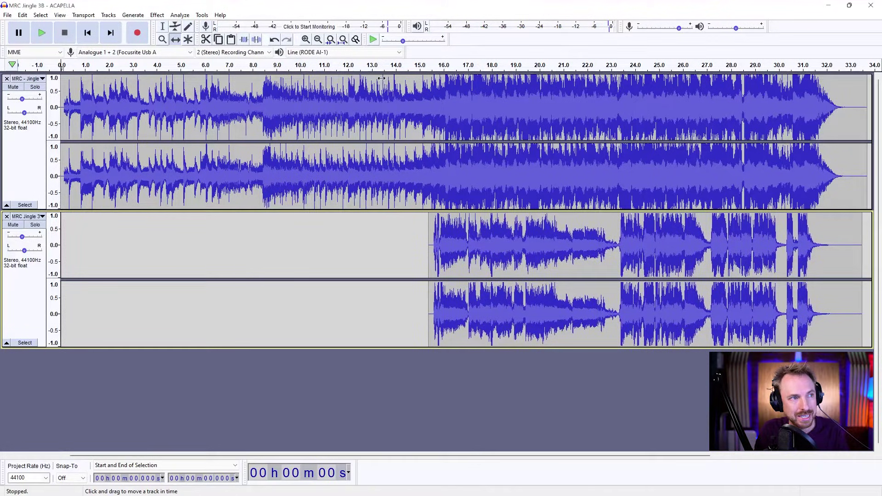
pyautogui.click(410, 67)
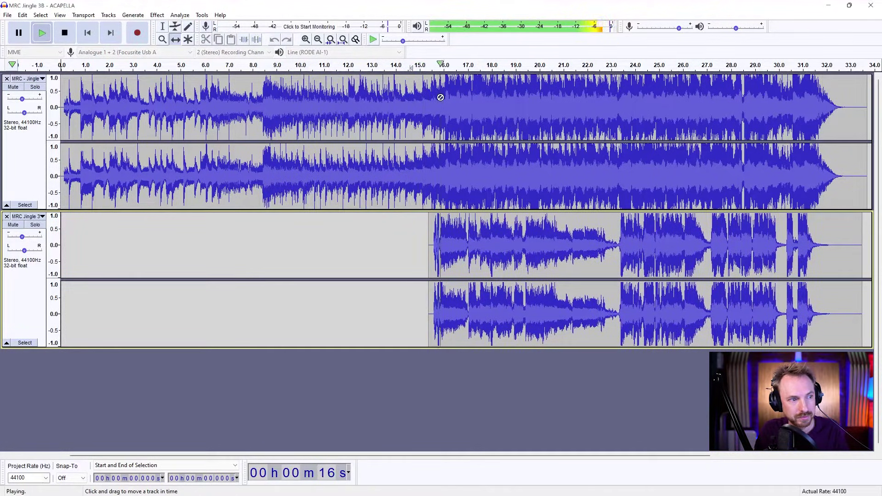
pyautogui.moveTo(461, 223); pyautogui.dragTo(468, 235)
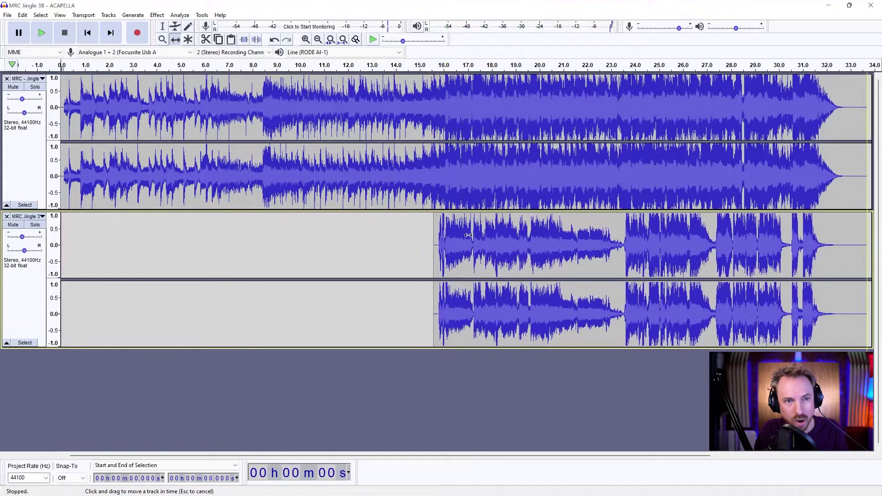
pyautogui.click(425, 68)
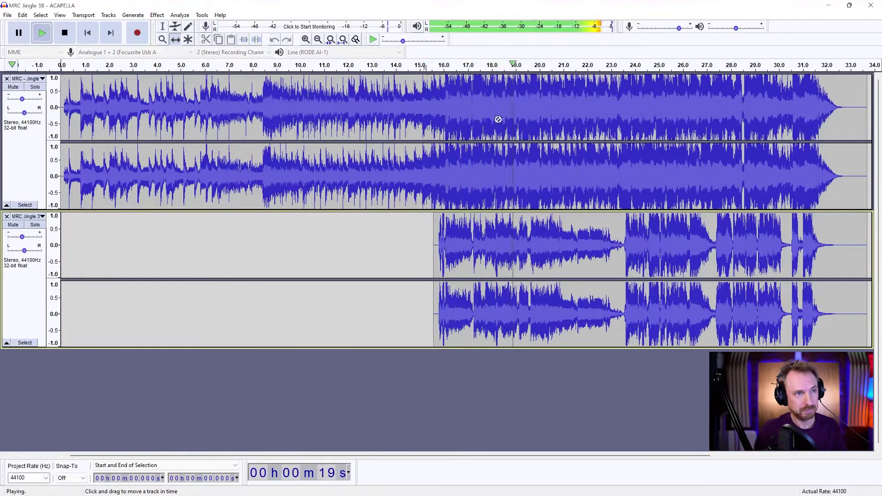
pyautogui.press('space')
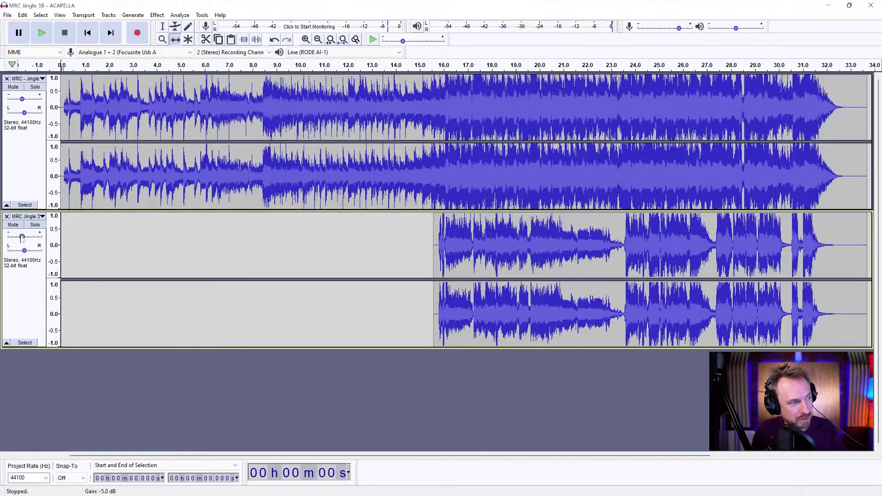
# Lower the top track's gain to -7.0 dB and play from 16 s to check the balance
pyautogui.moveTo(22, 238); pyautogui.dragTo(20, 240)
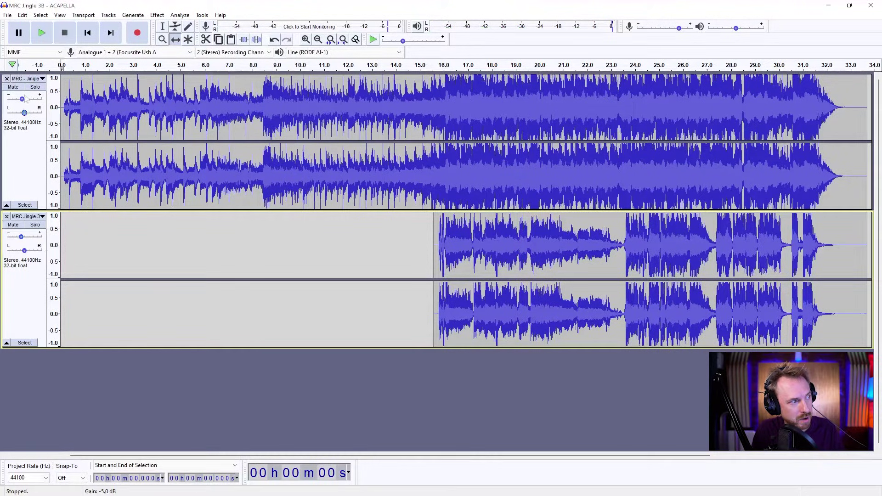
pyautogui.moveTo(22, 100); pyautogui.dragTo(20, 102)
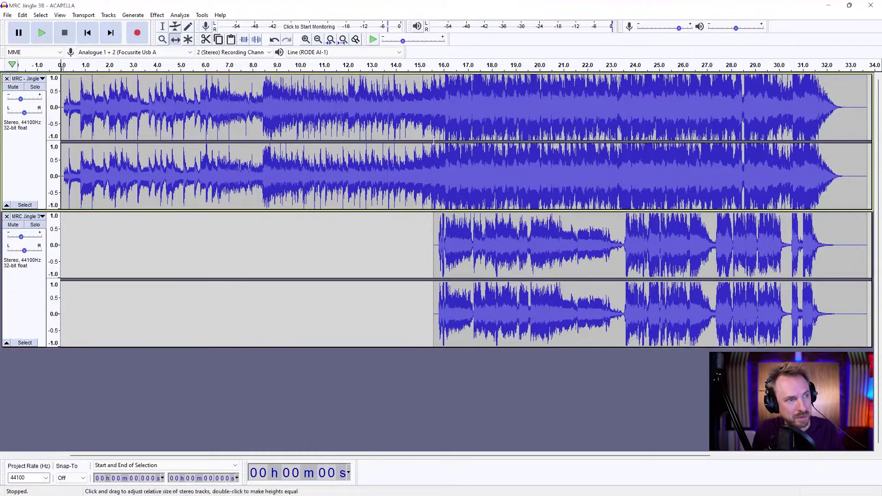
pyautogui.click(445, 65)
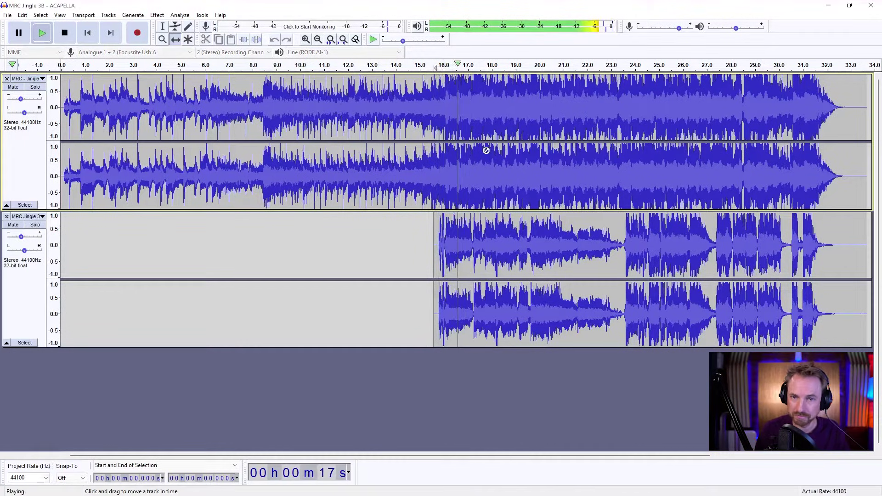
pyautogui.press('space')
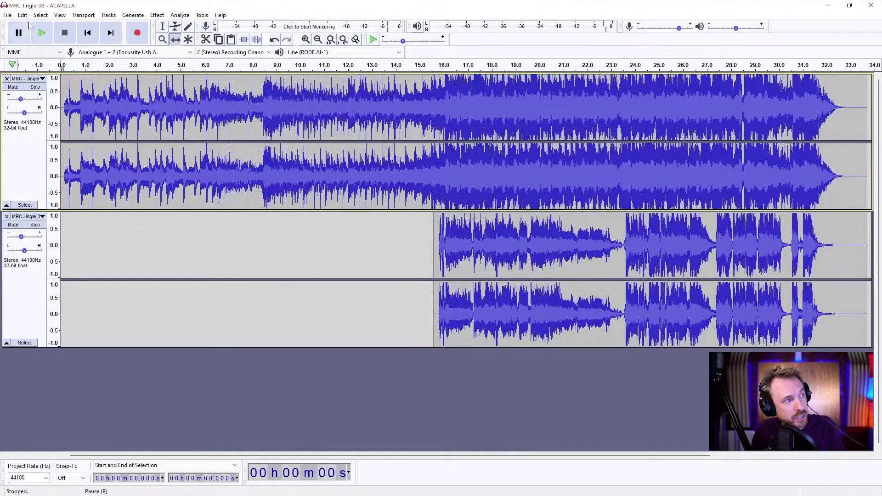
# Export both tracks mixed to stereo WAV 'MRC Jingle 3B - ACAPELLA' in Downloads, with empty metadata
pyautogui.click(6, 15)
pyautogui.moveTo(65, 87)
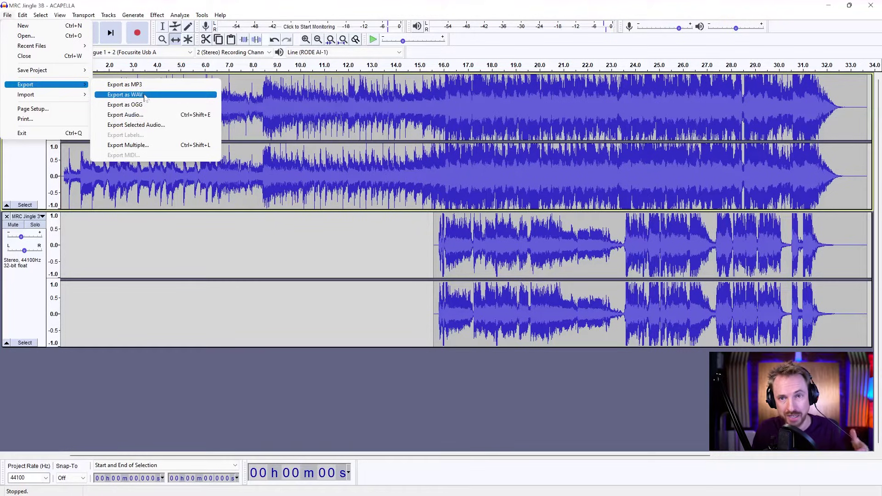
pyautogui.click(144, 94)
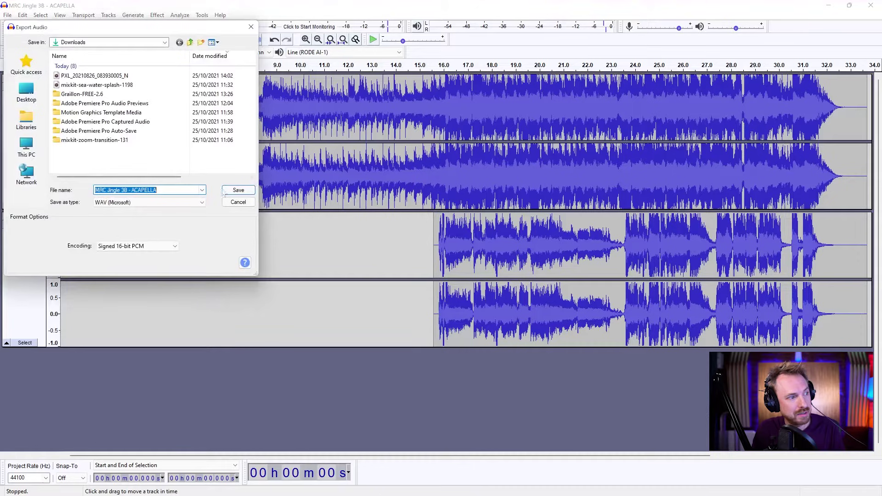
pyautogui.click(224, 192)
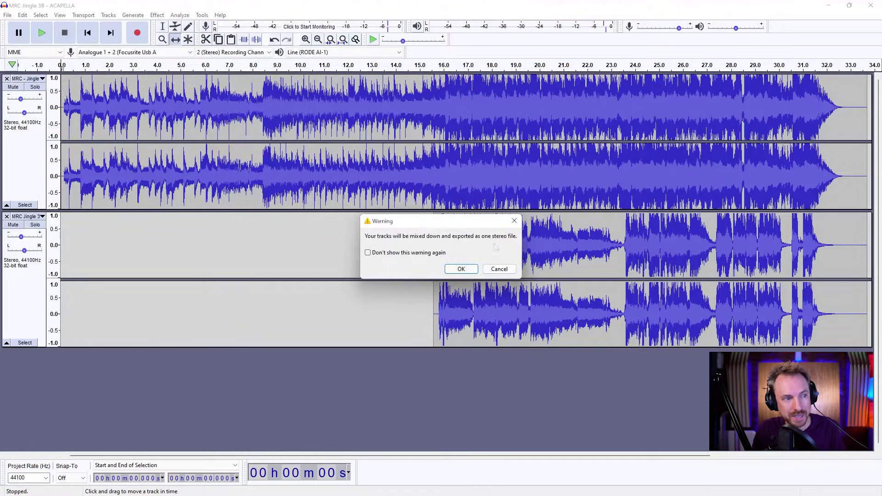
pyautogui.click(460, 269)
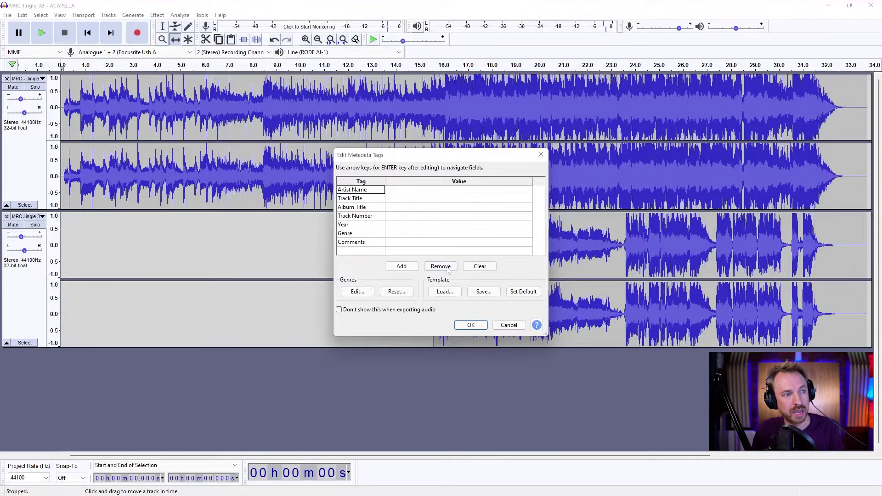
pyautogui.click(476, 330)
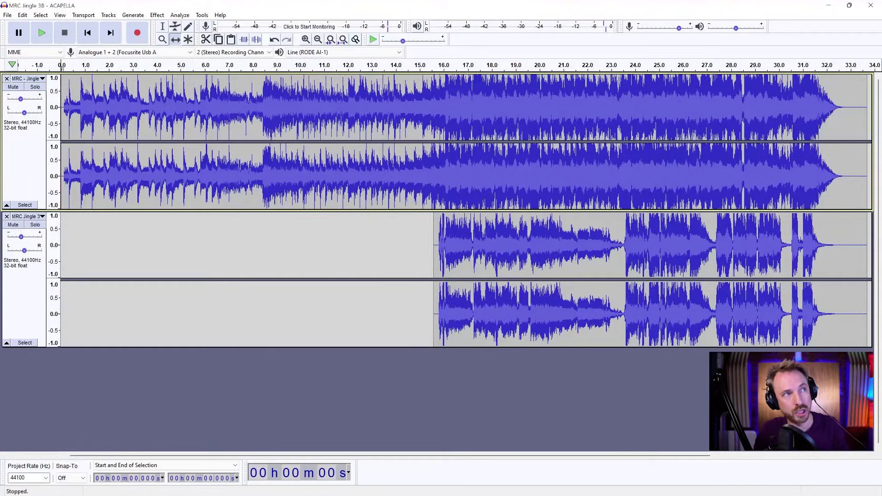
# Import the exported mixdown as a third track, mute both originals, and play from about 15 s
pyautogui.moveTo(342, 118); pyautogui.dragTo(154, 403)
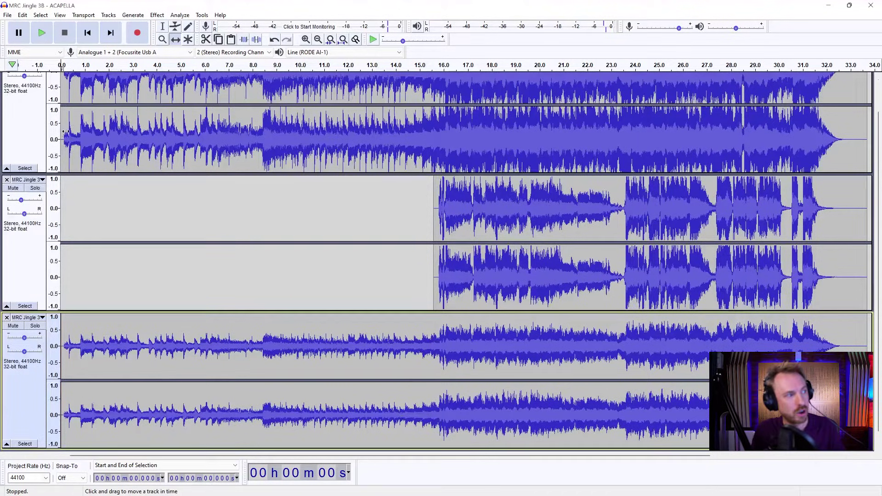
pyautogui.scroll(1, 71, 183)
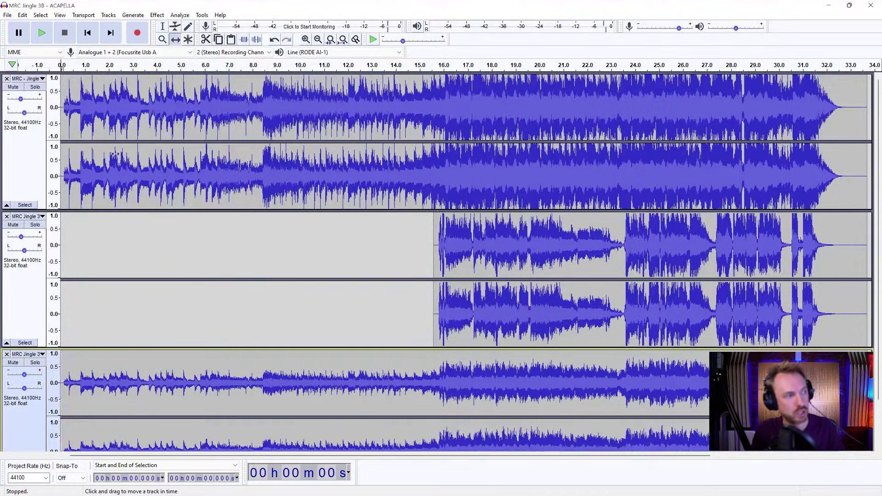
pyautogui.click(13, 88)
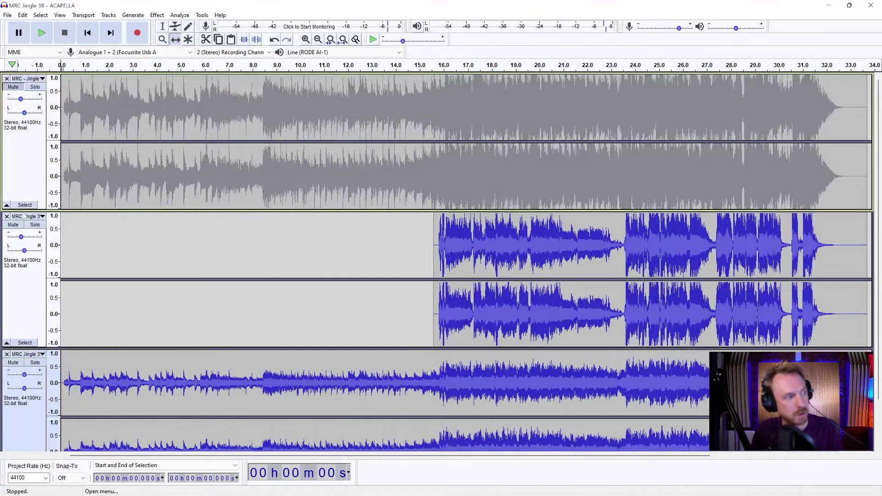
pyautogui.click(13, 225)
pyautogui.scroll(-1, 186, 219)
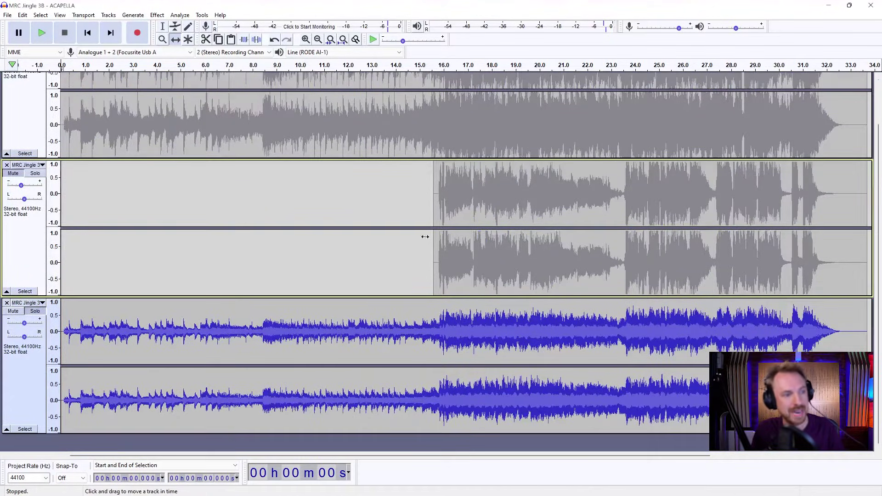
pyautogui.click(426, 67)
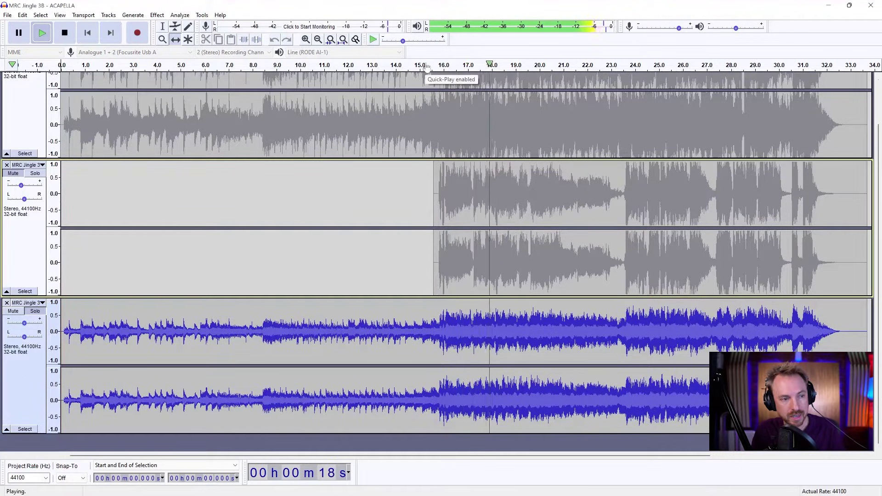
pyautogui.press('space')
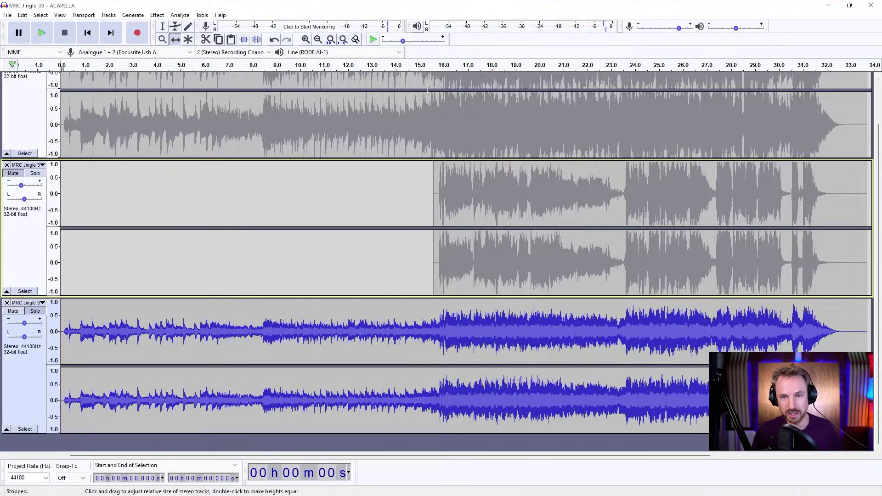
# Select the mixdown clip with the Selection tool, then select all audio with Ctrl+A
pyautogui.click(232, 329)
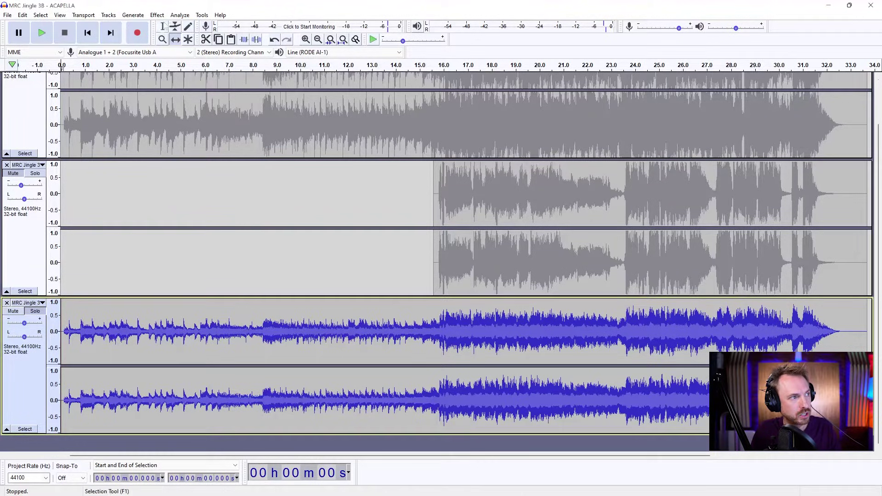
pyautogui.click(163, 27)
pyautogui.doubleClick(233, 332)
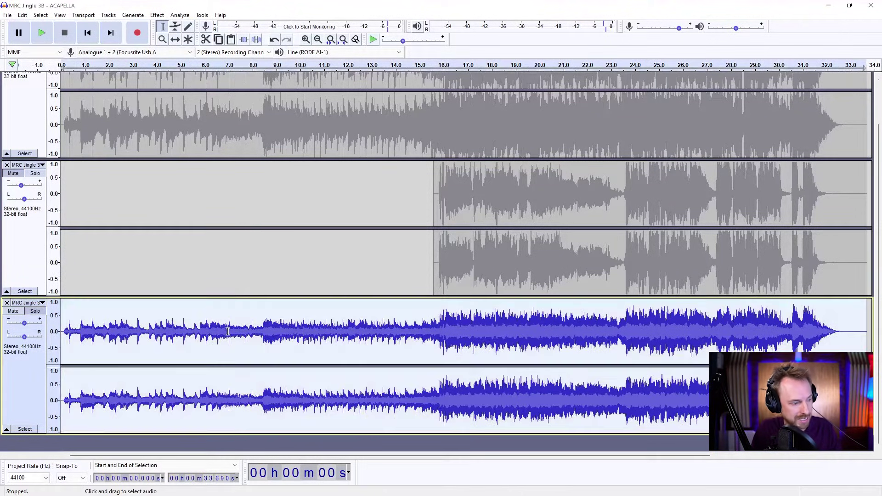
pyautogui.hotkey('ctrl', 'a')
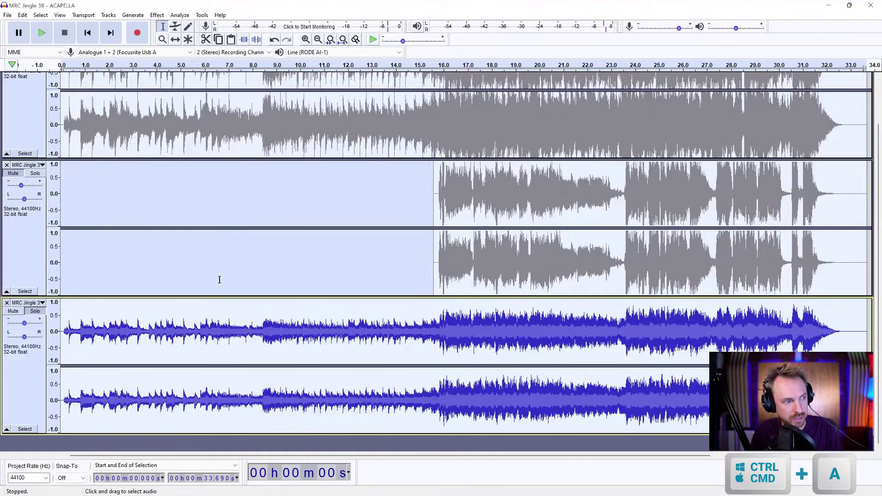
# Paste a copy of the full mixdown into a new stereo track and release the mixdown's solo
pyautogui.click(202, 324)
pyautogui.doubleClick(202, 323)
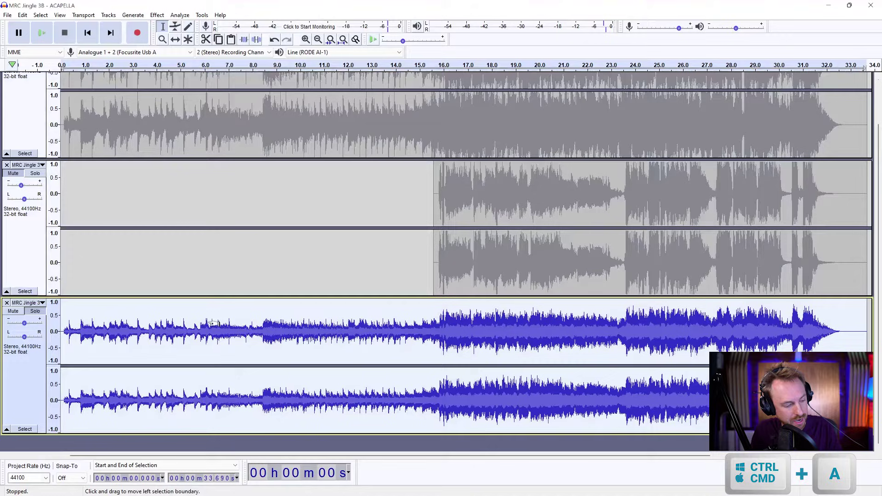
pyautogui.hotkey('ctrl', 'c')
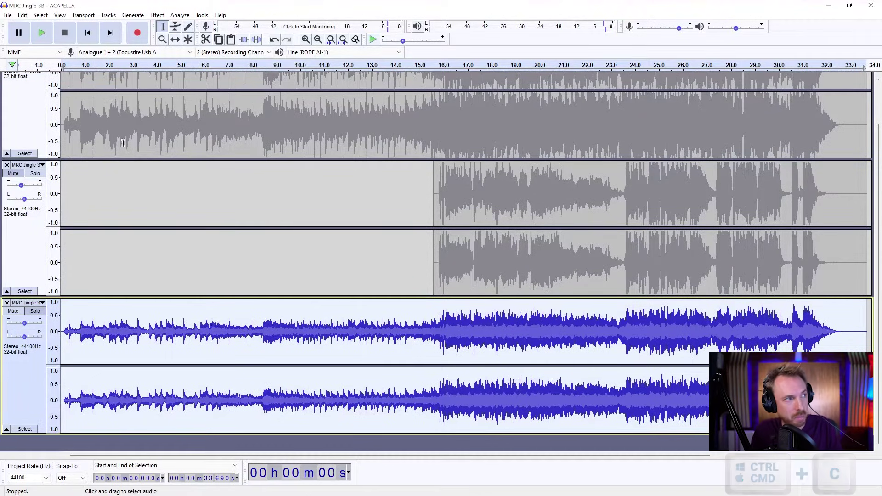
pyautogui.click(108, 15)
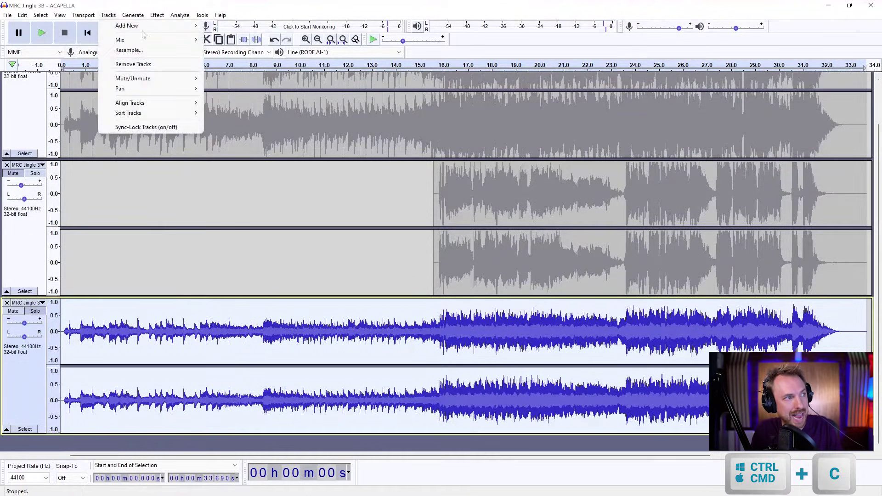
pyautogui.moveTo(147, 26)
pyautogui.click(225, 37)
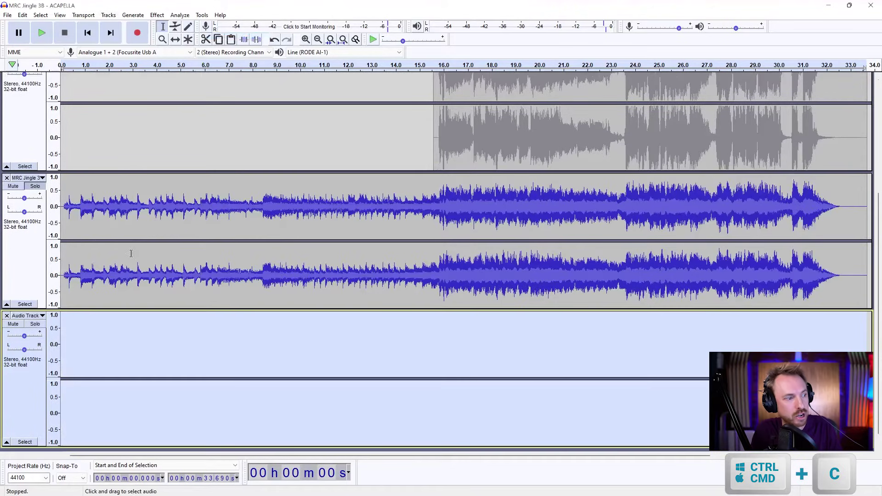
pyautogui.hotkey('ctrl', 'v')
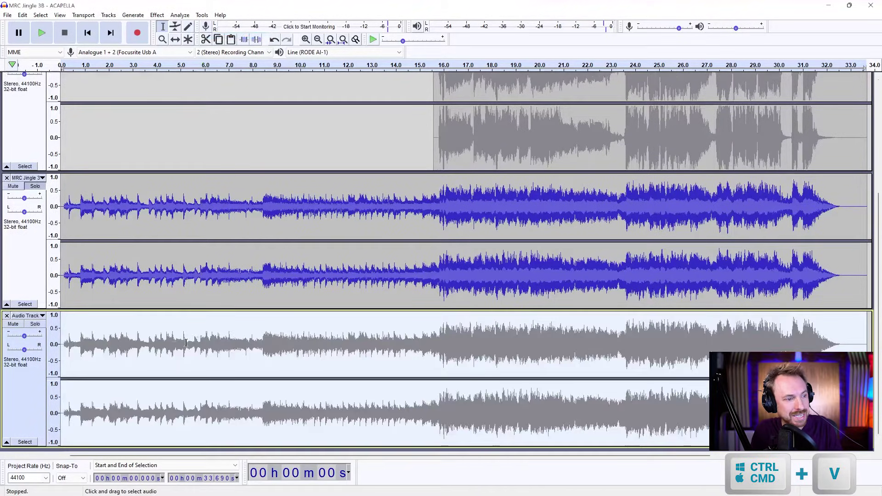
pyautogui.click(393, 262)
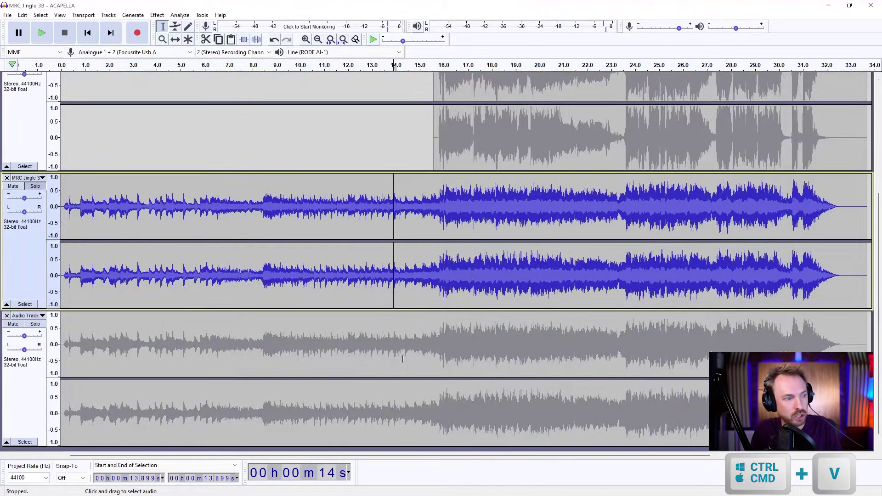
pyautogui.click(35, 186)
# Delete both original jingle tracks and solo the copied Audio Track
pyautogui.scroll(4, 440, 262)
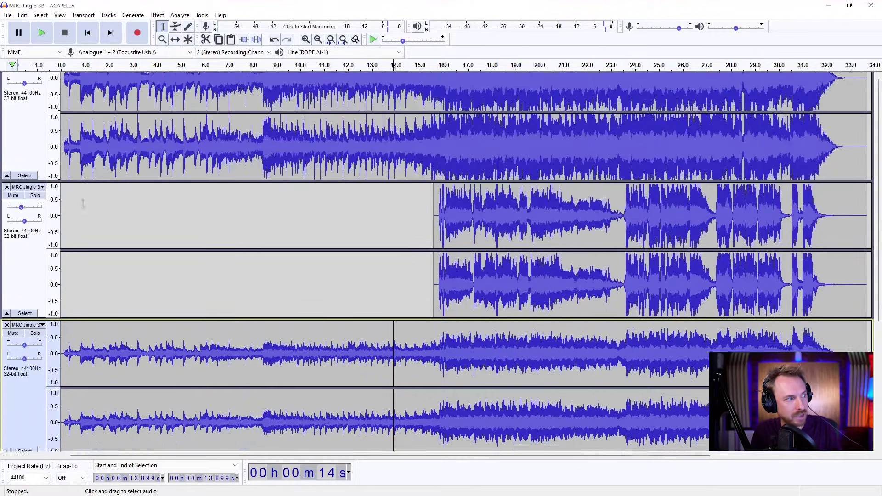
pyautogui.click(7, 78)
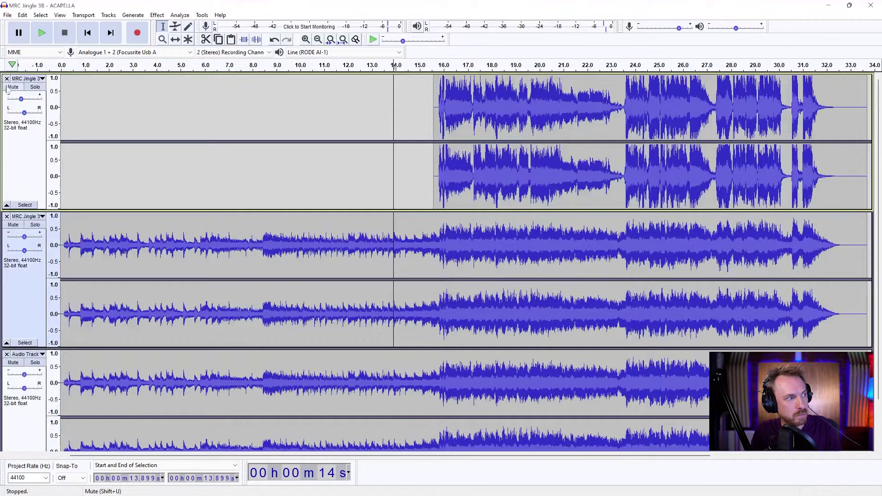
pyautogui.click(7, 78)
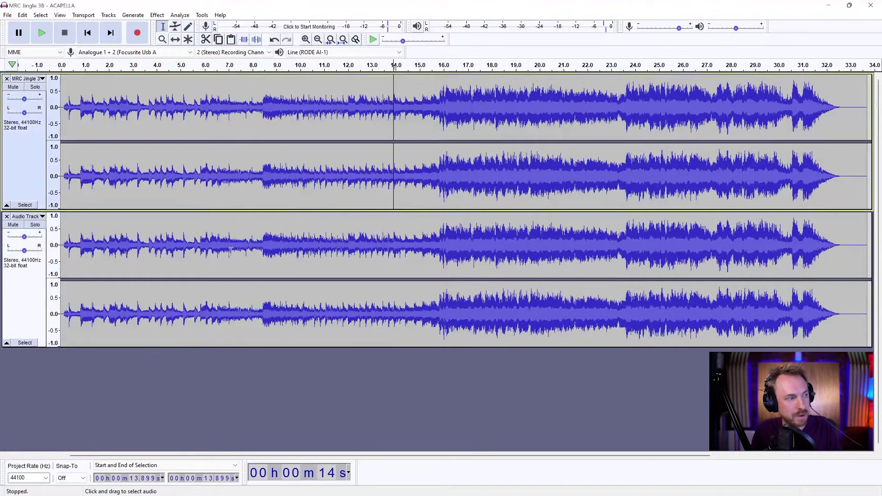
pyautogui.click(36, 225)
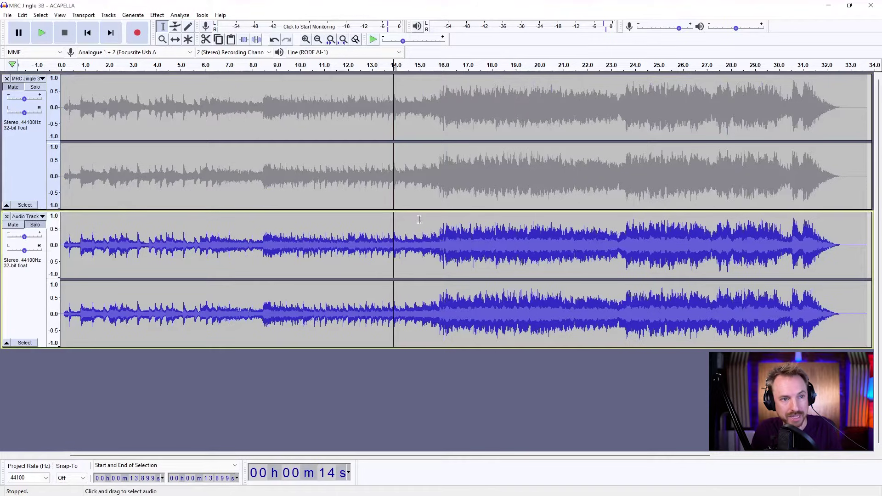
# Select the full length of only the lower Audio Track after a no-audio-selected warning
pyautogui.click(156, 16)
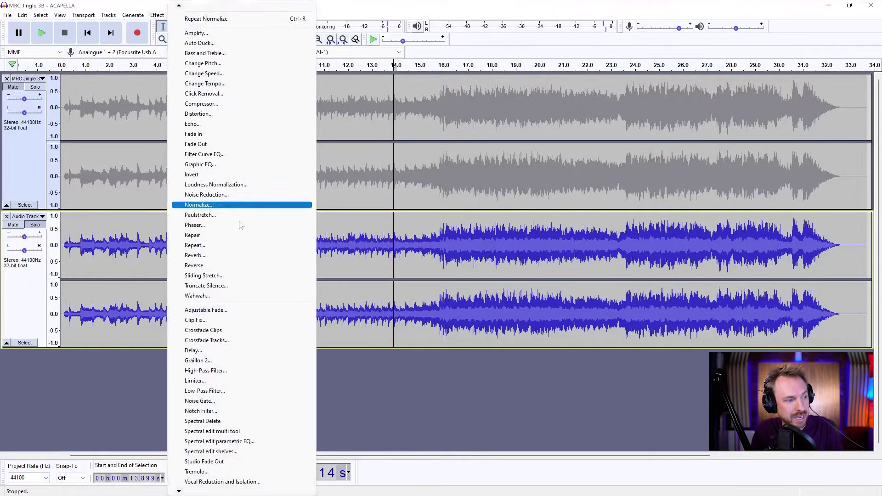
pyautogui.click(225, 381)
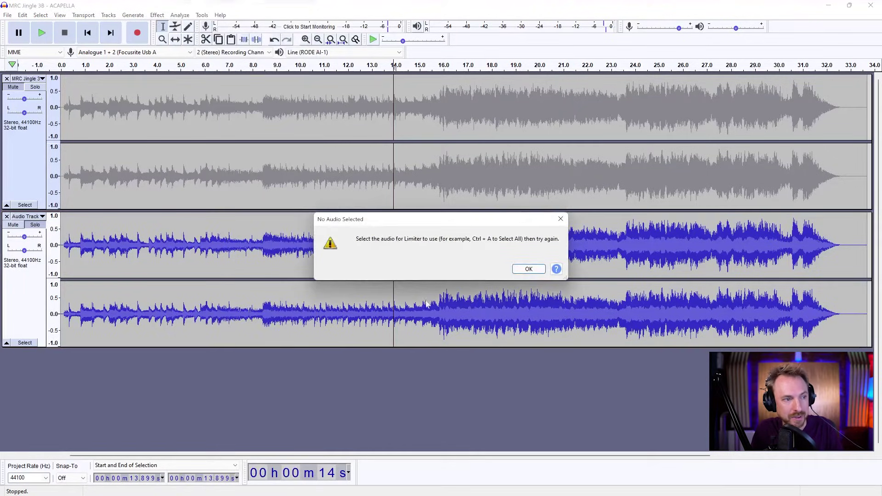
pyautogui.click(529, 269)
pyautogui.hotkey('ctrl', 'a')
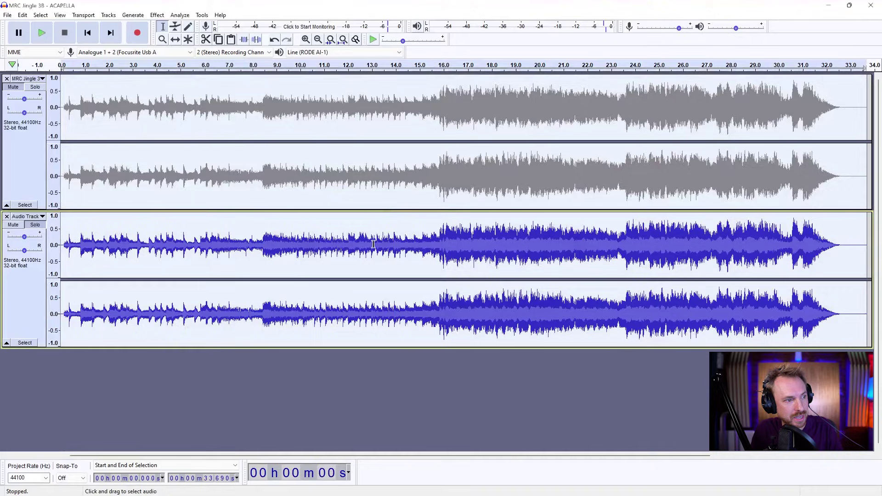
pyautogui.doubleClick(373, 244)
pyautogui.click(373, 244)
pyautogui.doubleClick(373, 244)
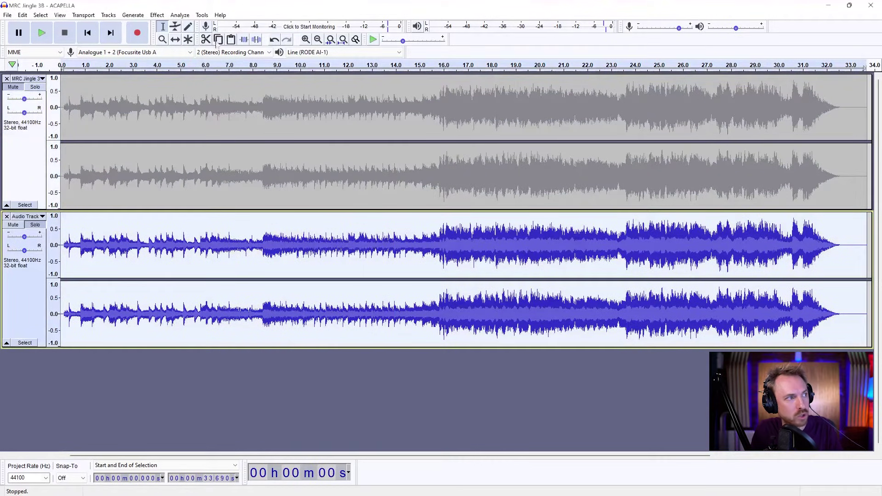
# Apply a Hard Limit limiter at -3 dB to the Audio Track
pyautogui.click(158, 16)
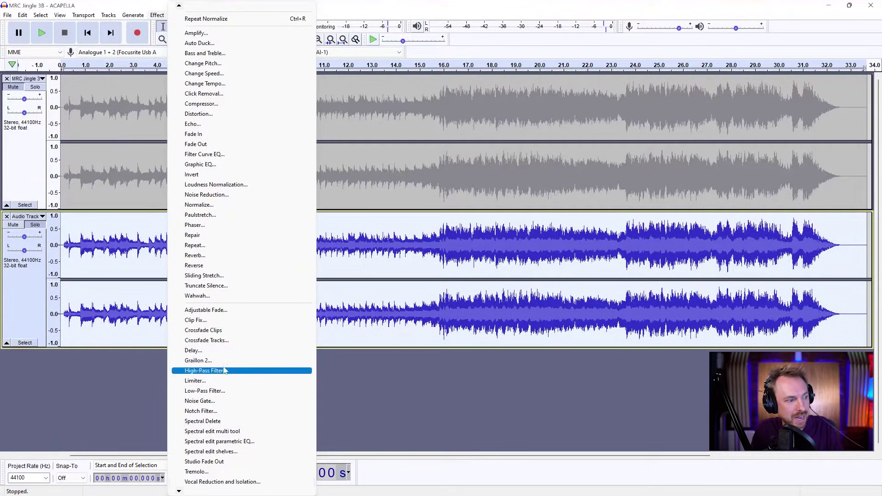
pyautogui.click(204, 381)
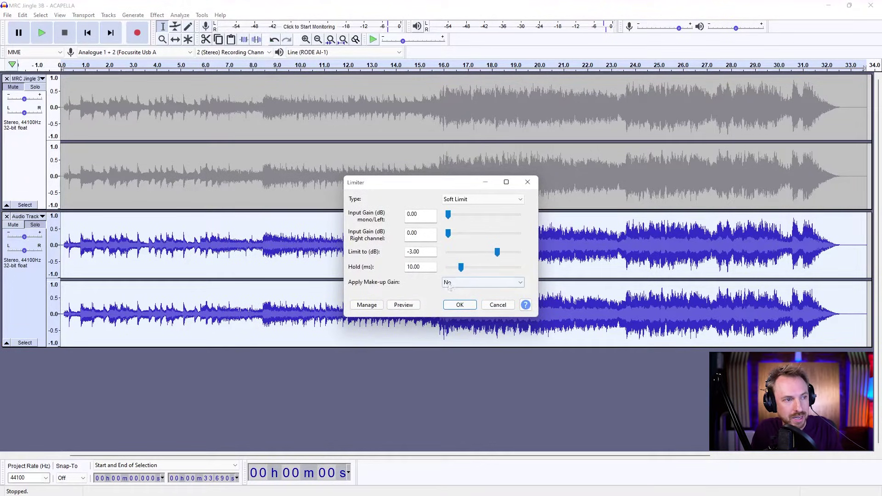
pyautogui.click(482, 199)
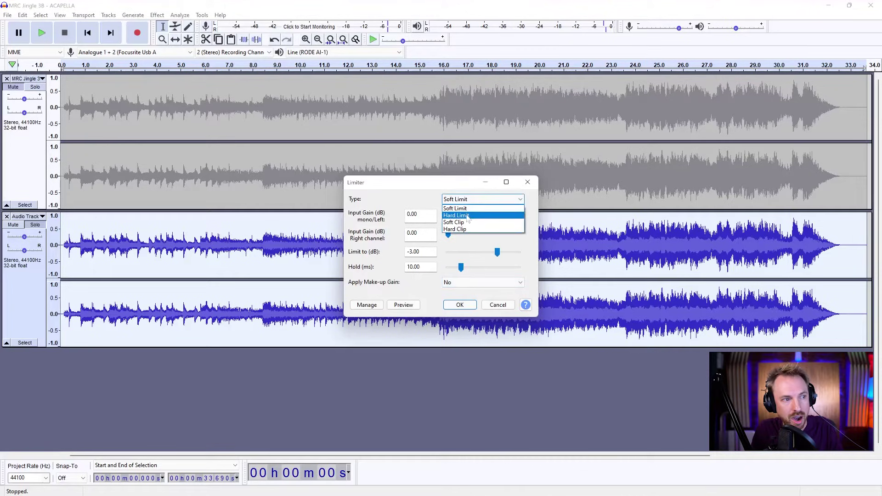
pyautogui.click(468, 206)
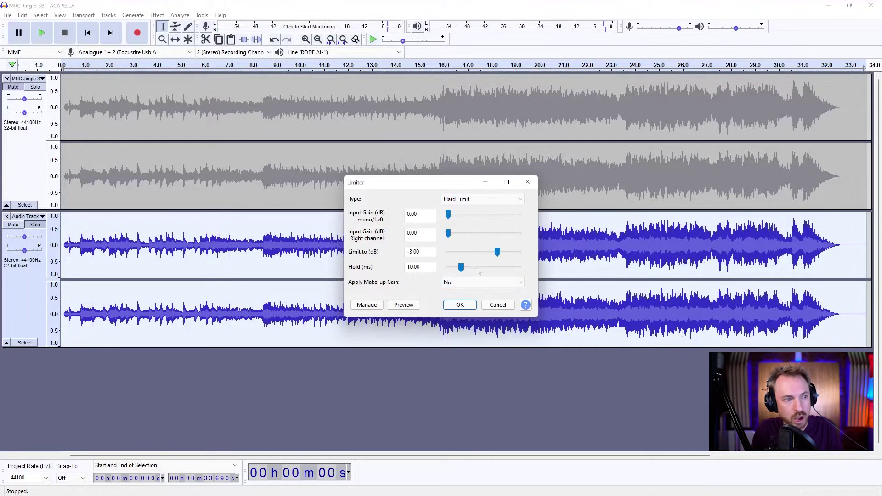
pyautogui.click(459, 305)
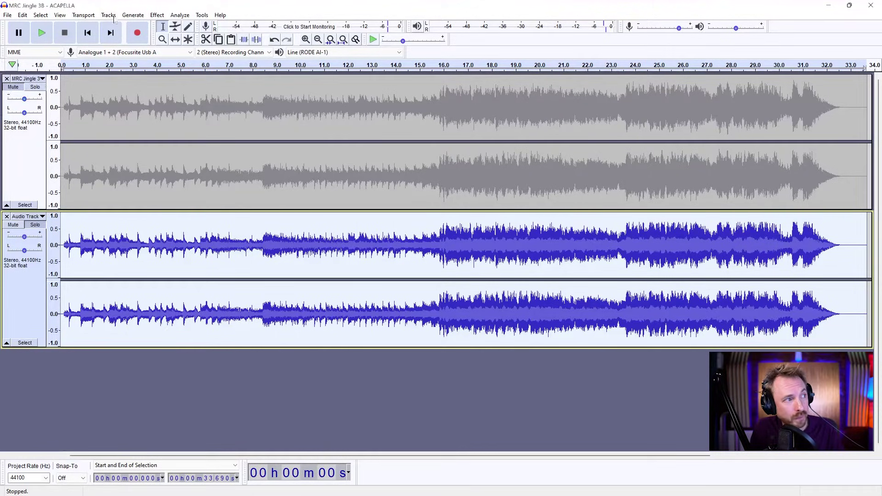
# Apply a flattened Graphic EQ with the 10k and 12.5k bands raised slightly, after previewing
pyautogui.click(155, 16)
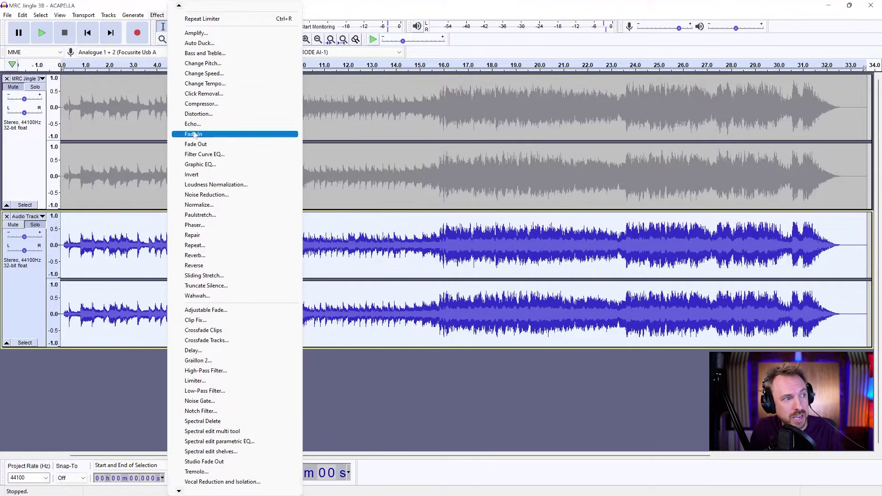
pyautogui.click(200, 164)
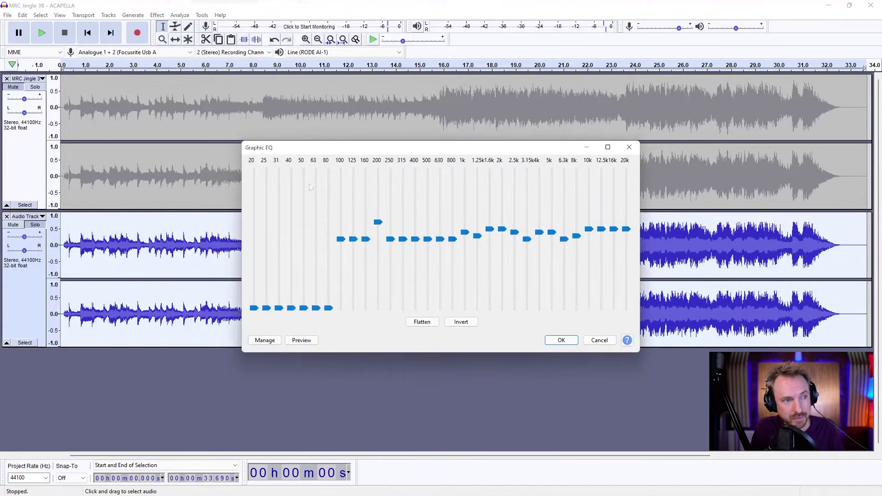
pyautogui.click(423, 323)
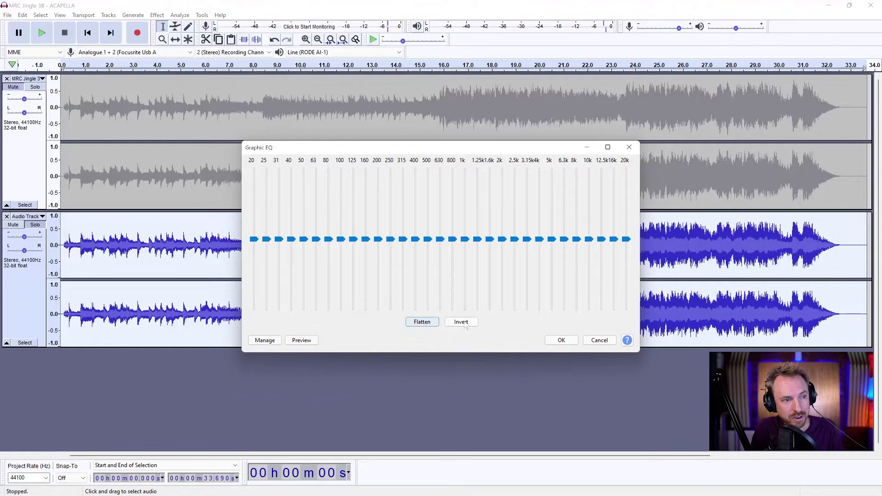
pyautogui.click(302, 340)
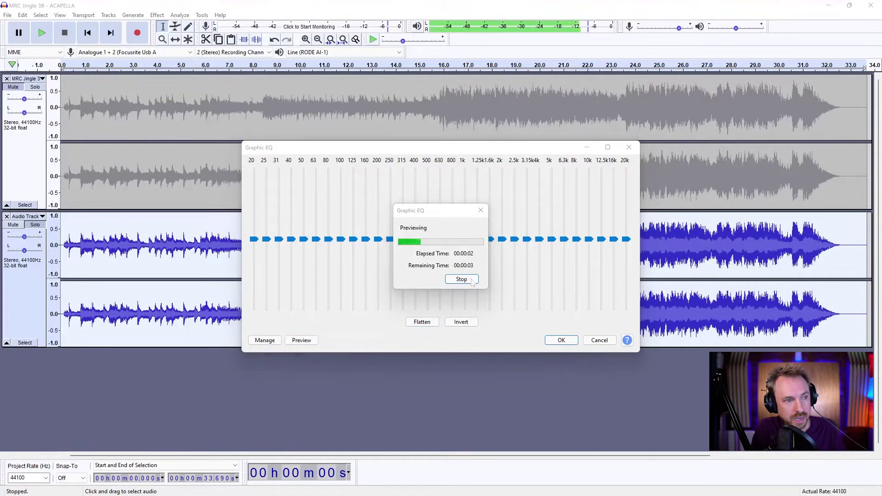
pyautogui.press('Escape')
pyautogui.moveTo(591, 242); pyautogui.dragTo(591, 234)
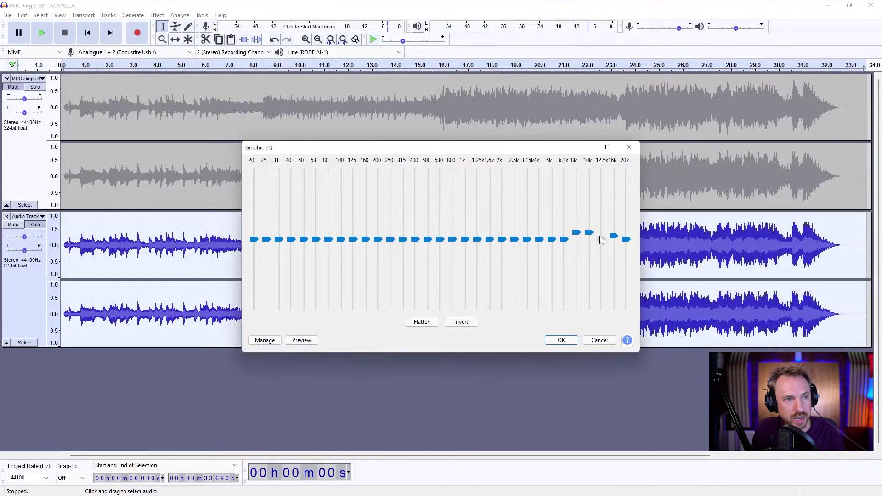
pyautogui.moveTo(601, 239); pyautogui.dragTo(564, 225)
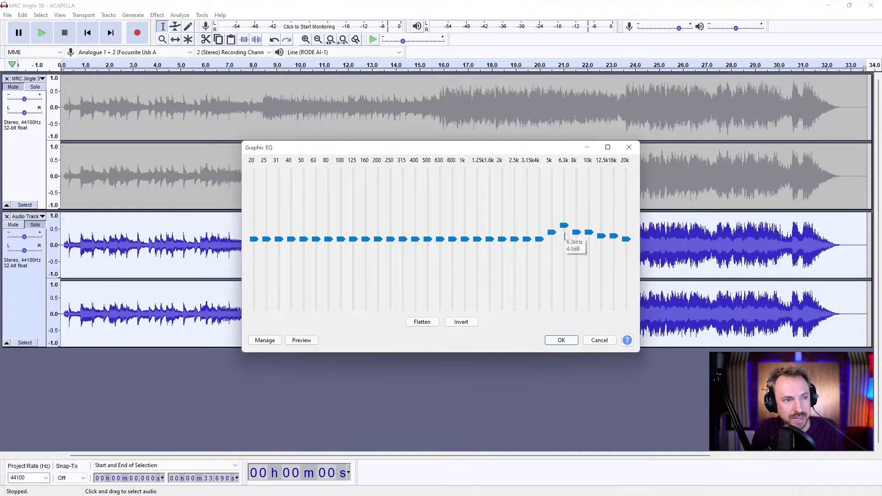
pyautogui.click(313, 341)
pyautogui.click(461, 280)
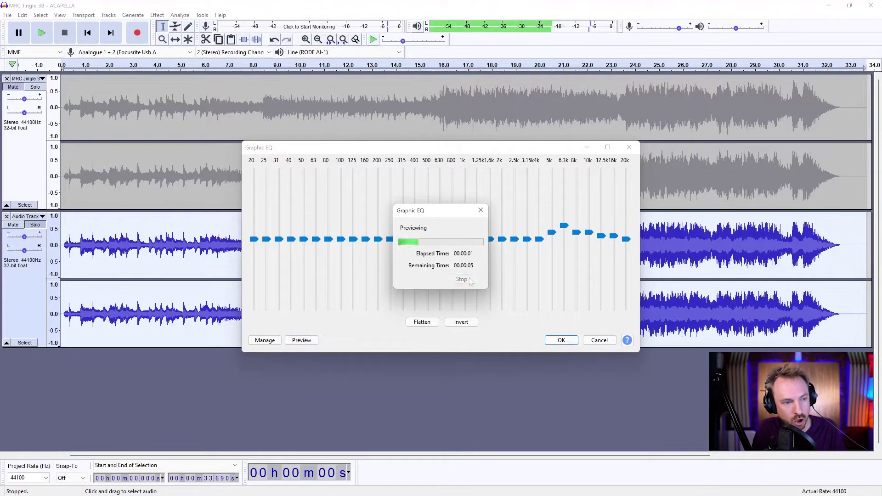
pyautogui.click(561, 340)
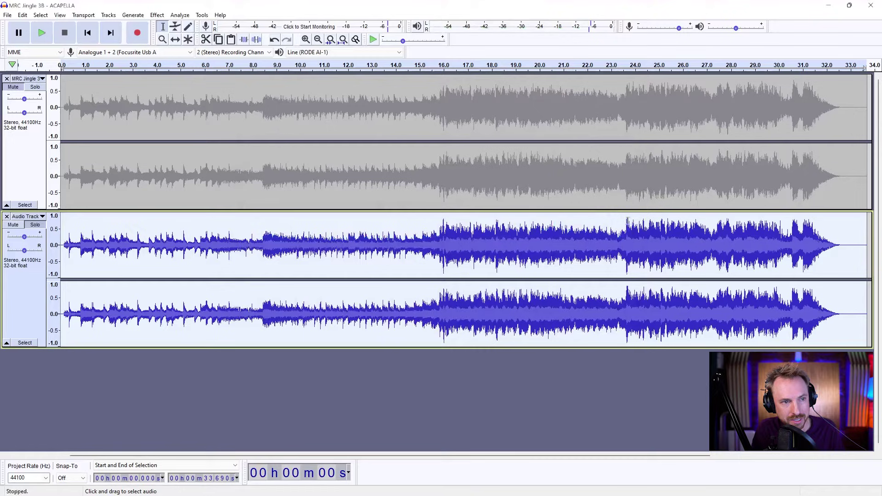
# Run the hard limiter on the Audio Track a second time
pyautogui.click(159, 16)
pyautogui.click(212, 391)
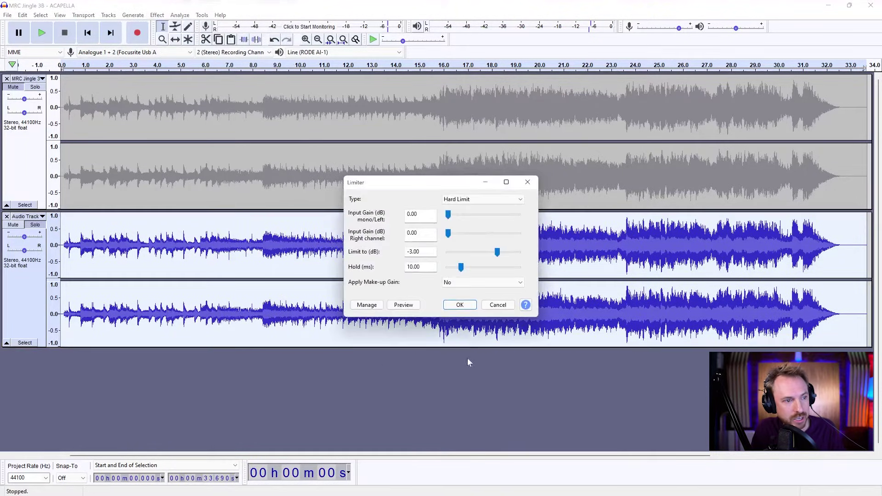
pyautogui.click(455, 305)
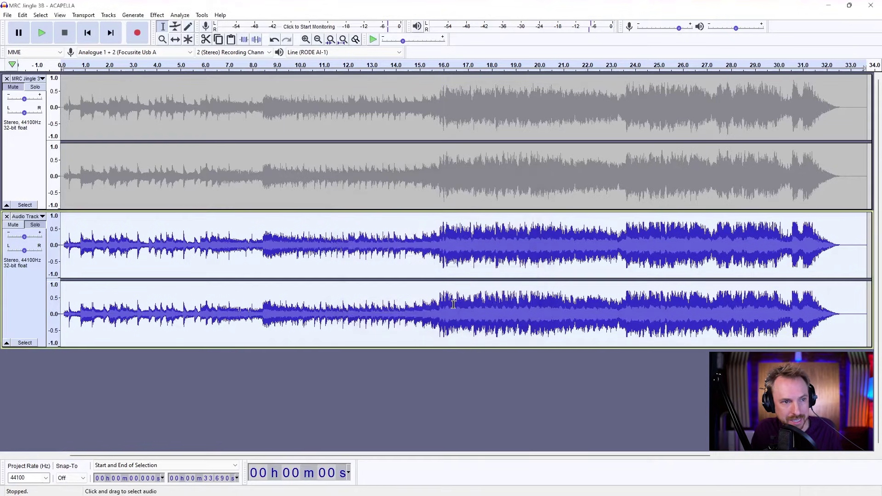
# Apply Loudness Normalization to -16 LUFS perceived loudness
pyautogui.click(157, 15)
pyautogui.click(195, 184)
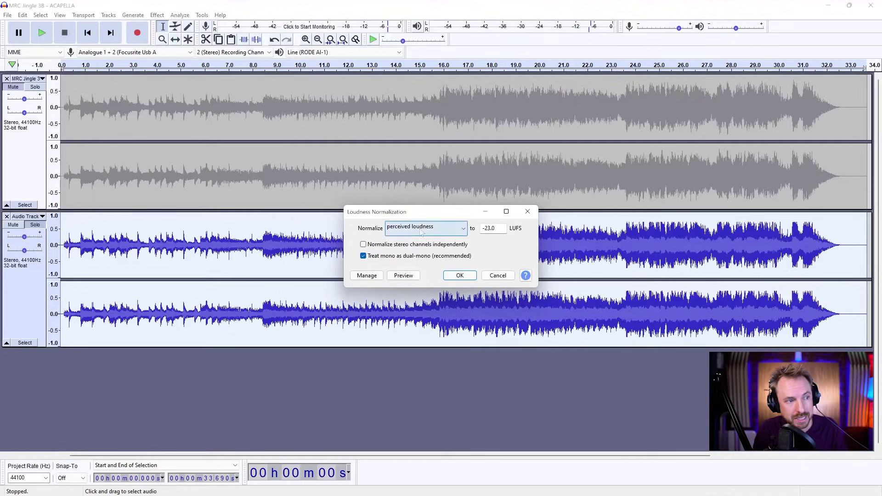
pyautogui.click(485, 228)
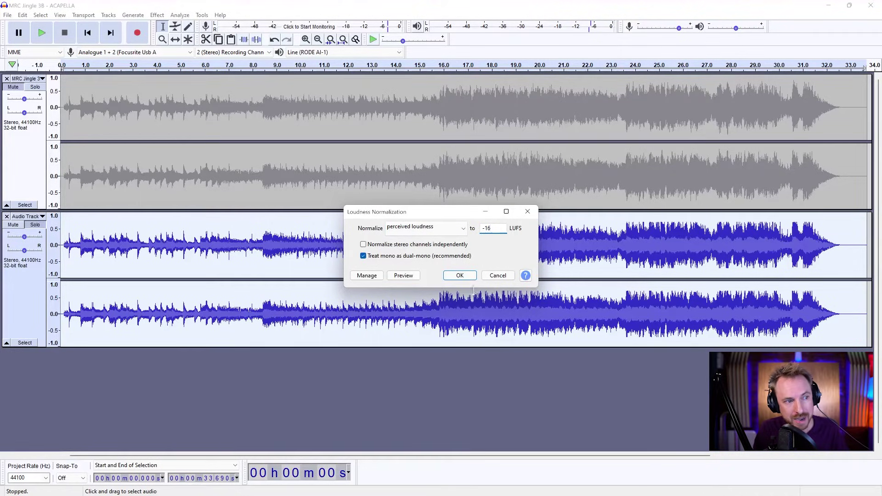
pyautogui.click(448, 274)
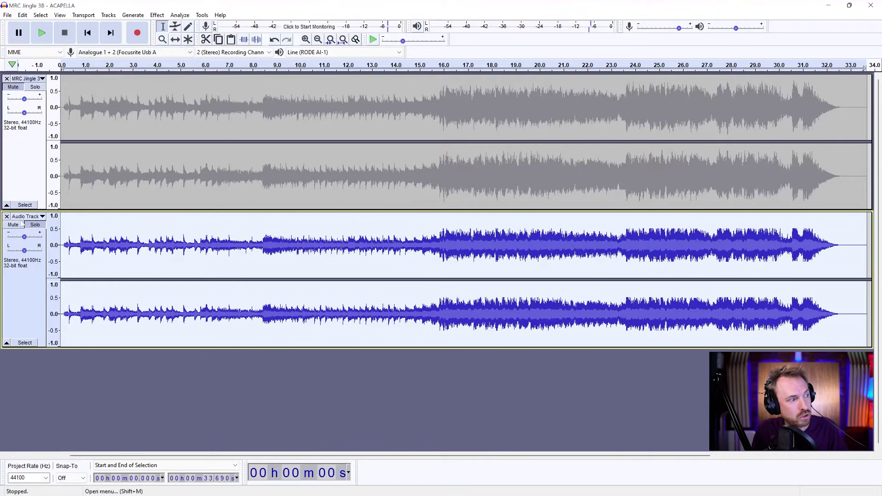
# Select both tracks and close the unprocessed MRC Jingle mixdown track
pyautogui.hotkey('ctrl', 'a')
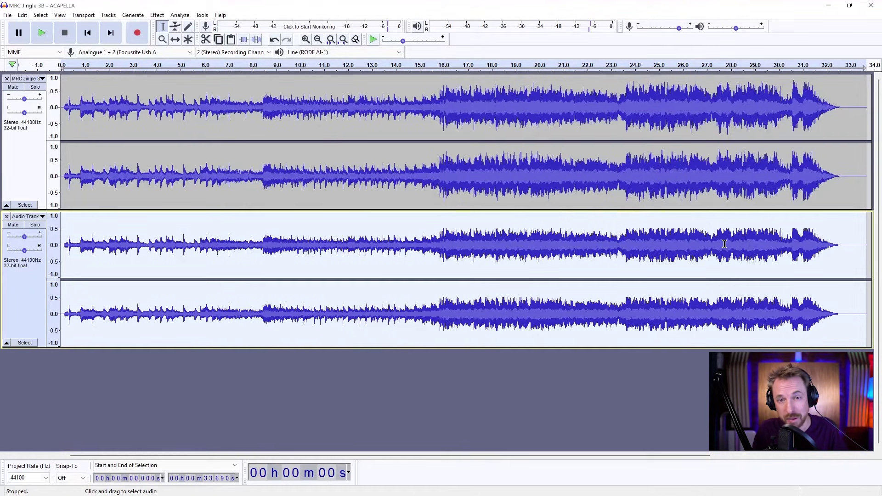
pyautogui.click(7, 79)
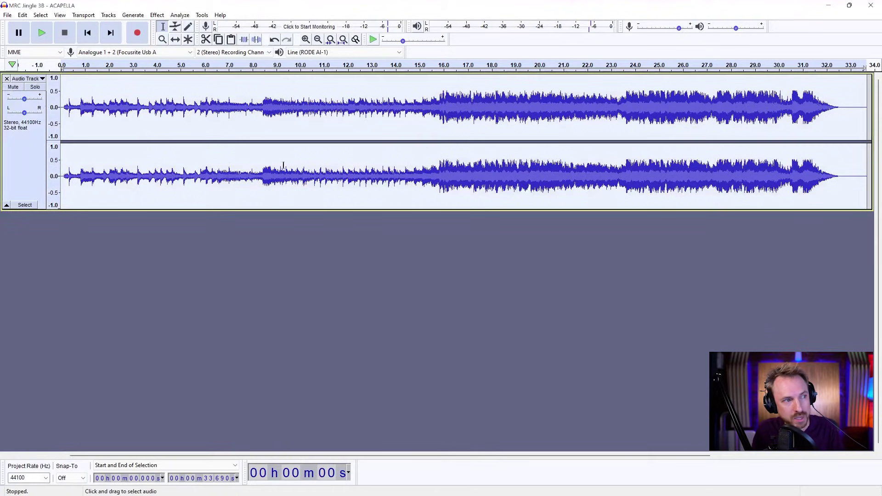
# Deselect the remaining jingle track and bring up the File menu's Export submenu
pyautogui.click(288, 198)
pyautogui.click(8, 15)
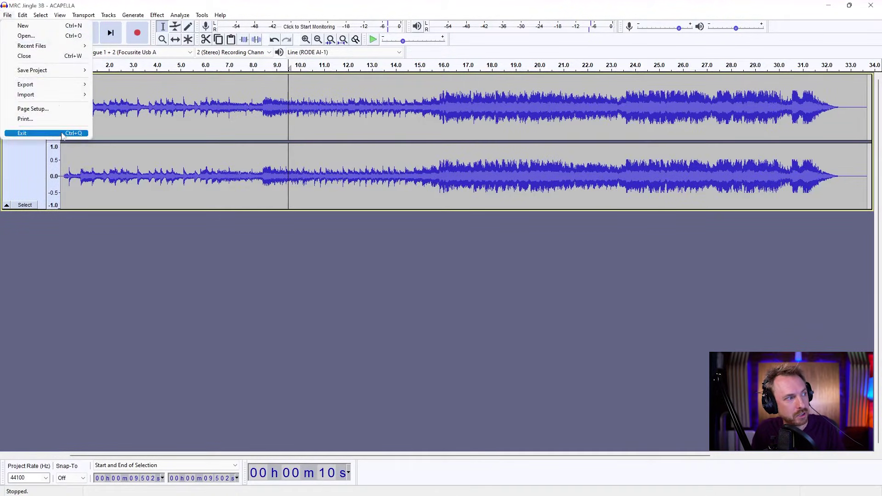
pyautogui.moveTo(45, 84)
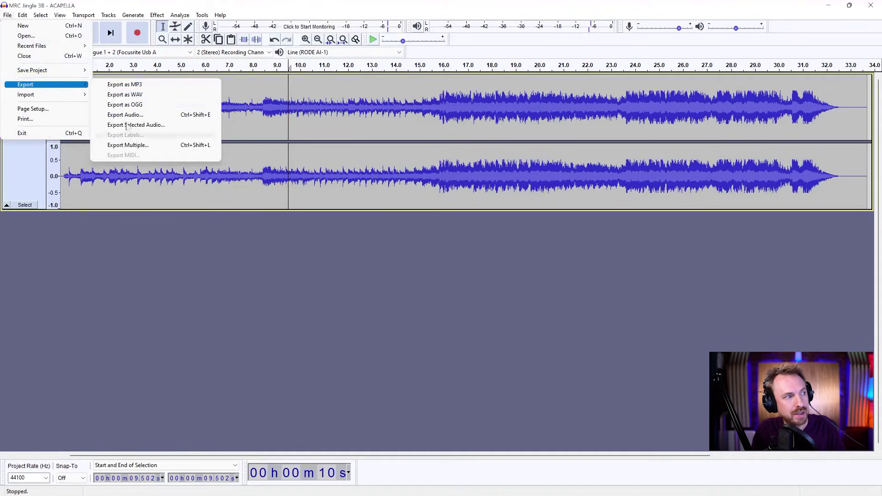